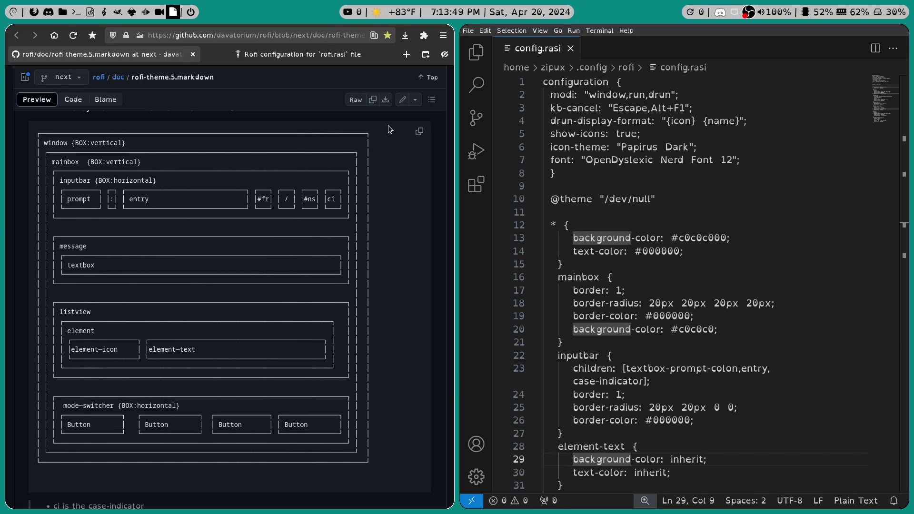
Step: Move the black highlight past Firefox ESR, GIMP and FL Studio 21, then dismiss the launcher
{"action": "key", "text": "ctrl+Tab"}
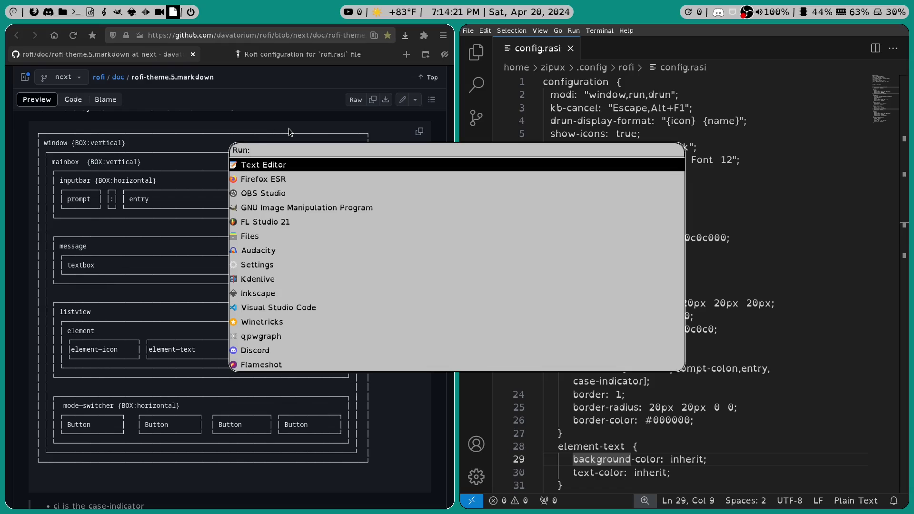
{"action": "key", "text": "Down"}
{"action": "key", "text": "Down"}
{"action": "key", "text": "Down"}
{"action": "key", "text": "Down"}
{"action": "key", "text": "Down"}
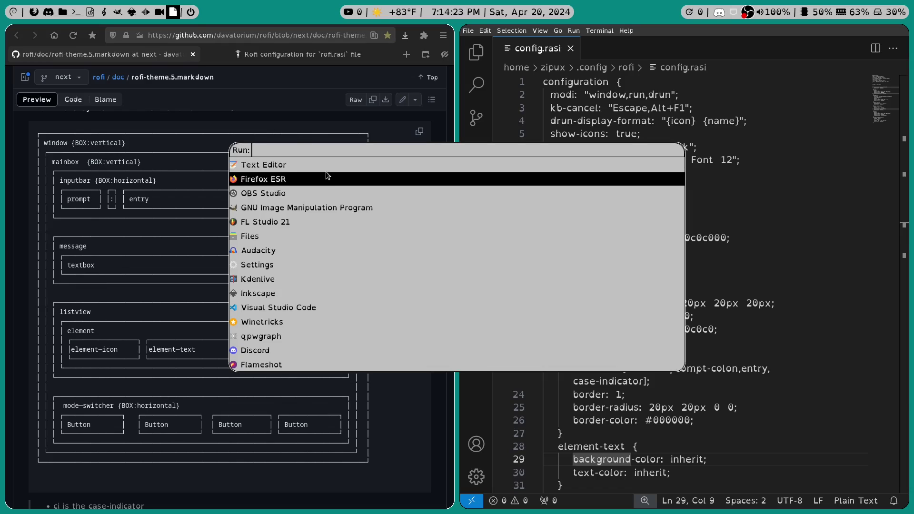
{"action": "key", "text": "Up"}
{"action": "key", "text": "Up"}
{"action": "key", "text": "Up"}
{"action": "key", "text": "Up"}
{"action": "key", "text": "Up"}
{"action": "key", "text": "Down"}
{"action": "key", "text": "Down"}
{"action": "key", "text": "Down"}
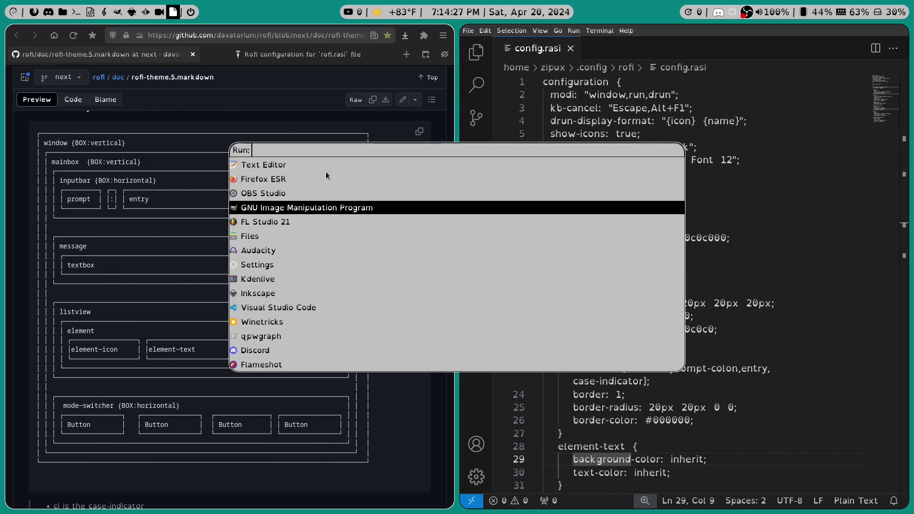
{"action": "key", "text": "Down"}
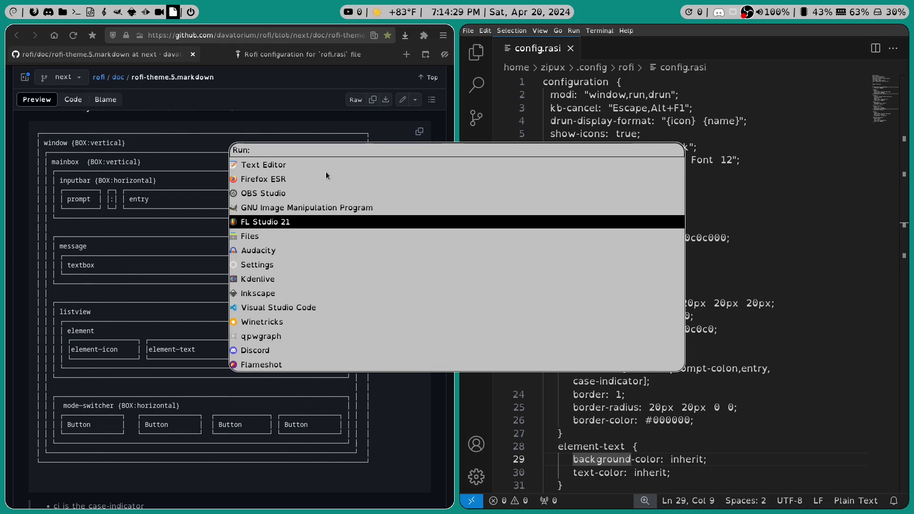
{"action": "key", "text": "Down"}
{"action": "key", "text": "Down"}
{"action": "key", "text": "Down"}
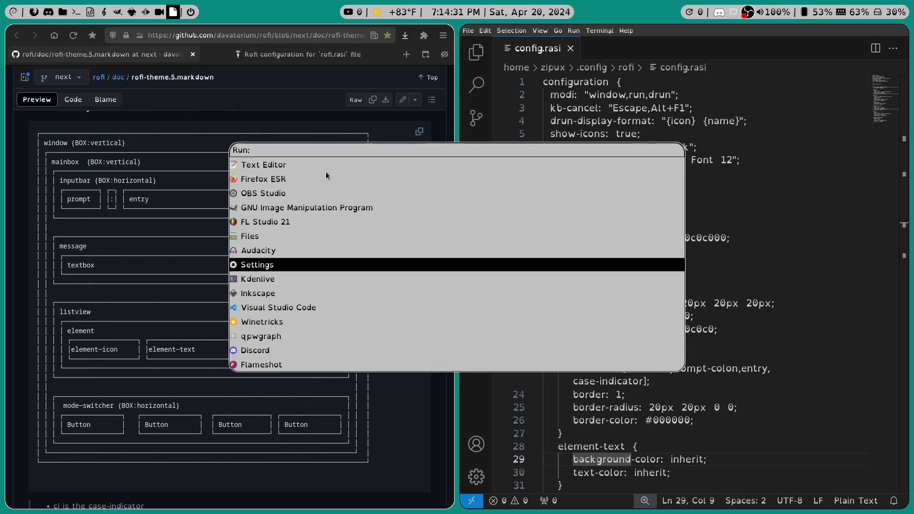
{"action": "key", "text": "Down"}
{"action": "key", "text": "Up"}
{"action": "key", "text": "Up"}
{"action": "key", "text": "Up"}
{"action": "key", "text": "Up"}
{"action": "key", "text": "Up"}
{"action": "key", "text": "Return"}
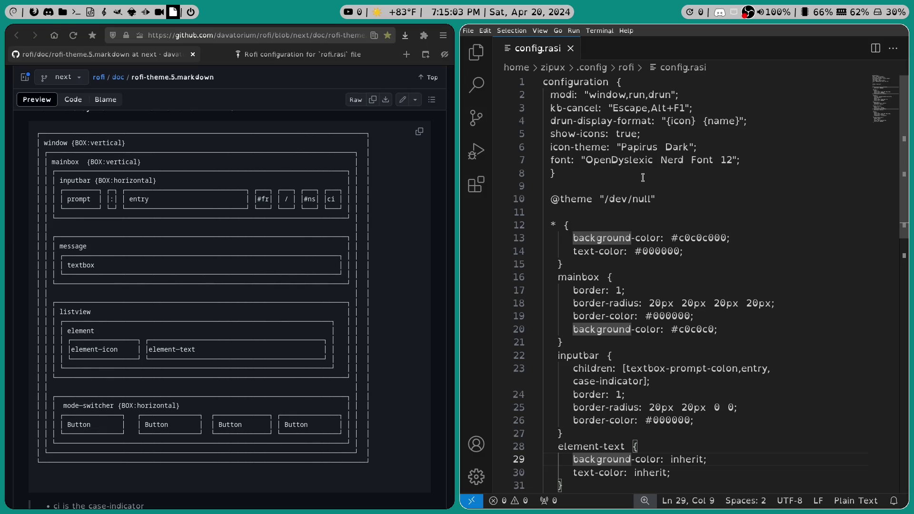
{"action": "left_click_drag", "start_coordinate": [656, 199], "coordinate": [554, 200]}
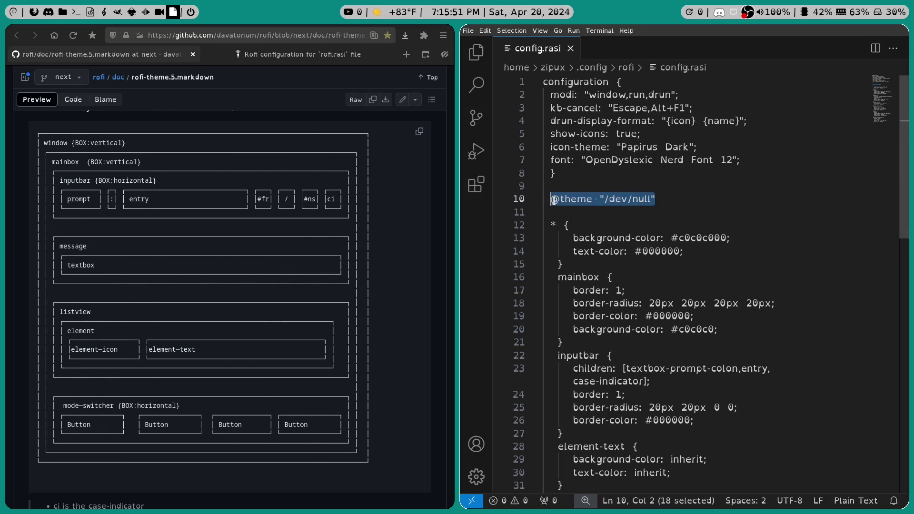
{"action": "left_click", "coordinate": [669, 198]}
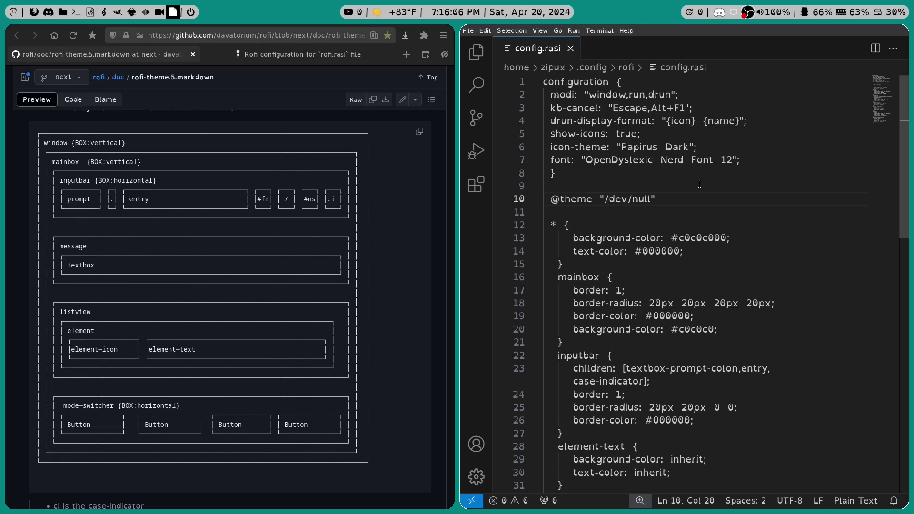
{"action": "scroll", "coordinate": [699, 184], "scroll_direction": "down", "scroll_amount": 3}
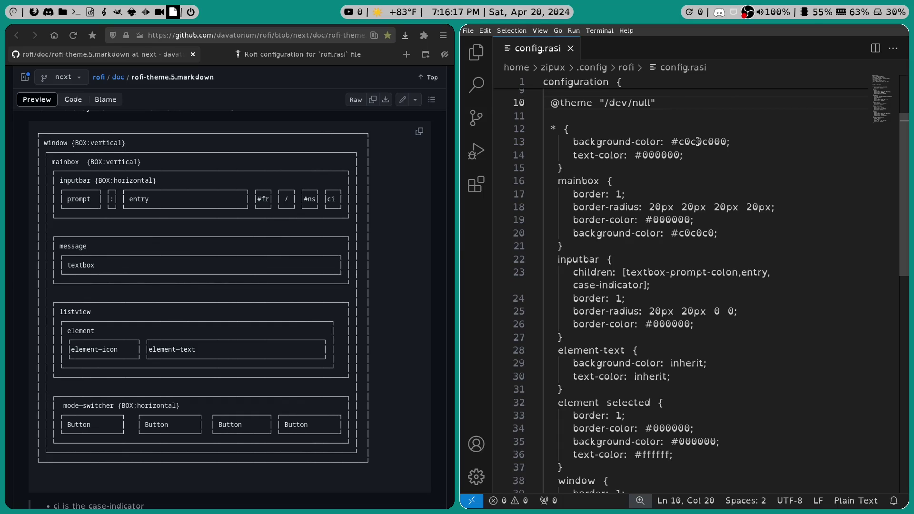
{"action": "left_click_drag", "start_coordinate": [715, 142], "coordinate": [727, 142]}
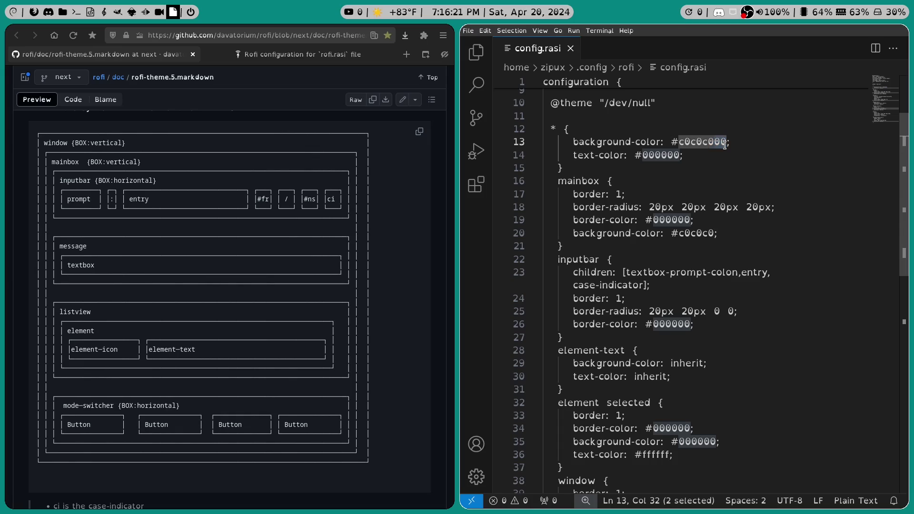
{"action": "left_click", "coordinate": [737, 142]}
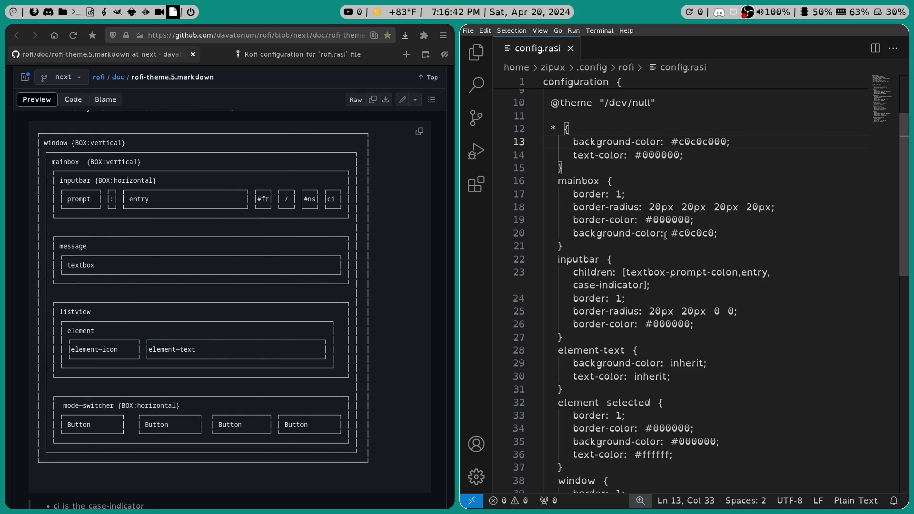
{"action": "scroll", "coordinate": [665, 235], "scroll_direction": "up", "scroll_amount": 1}
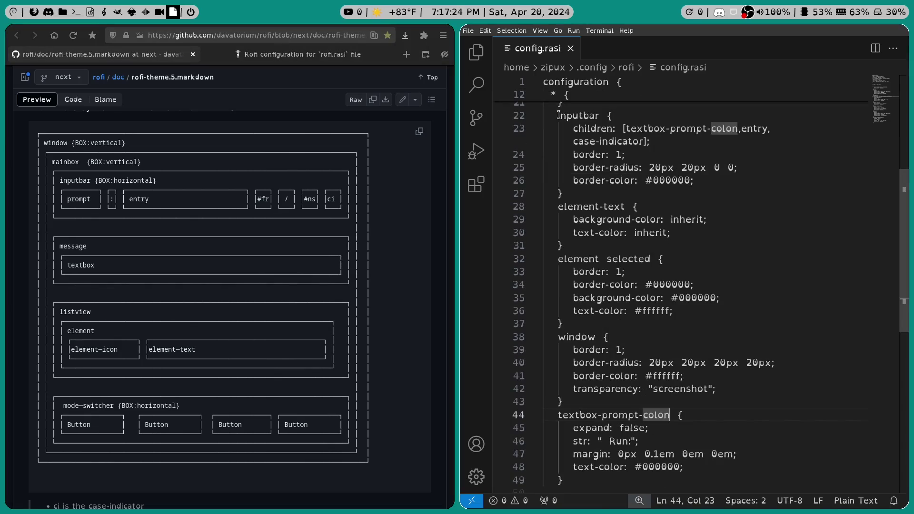
{"action": "left_click", "coordinate": [559, 115]}
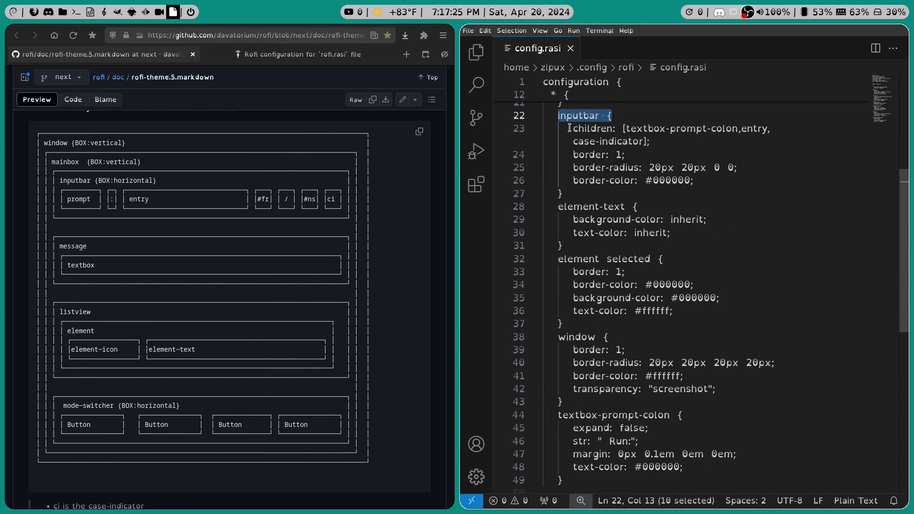
{"action": "left_click_drag", "start_coordinate": [573, 129], "coordinate": [657, 140]}
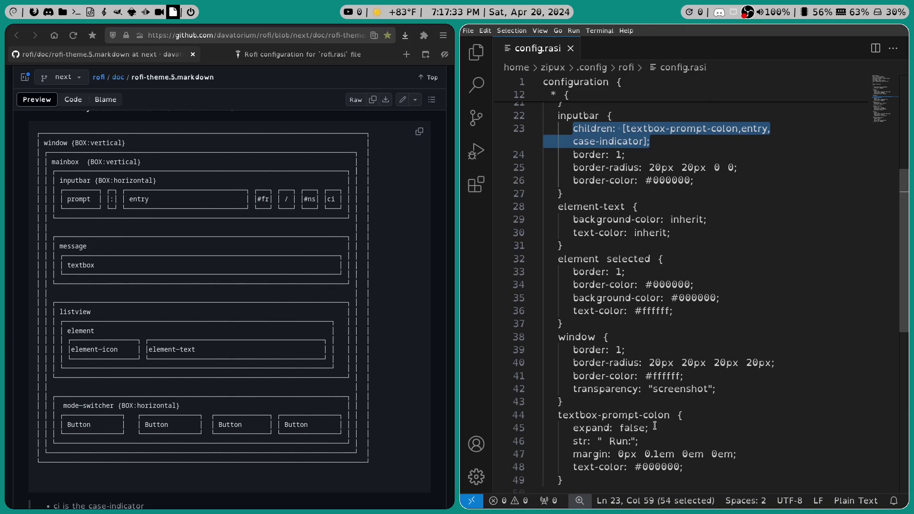
{"action": "key", "text": "Escape"}
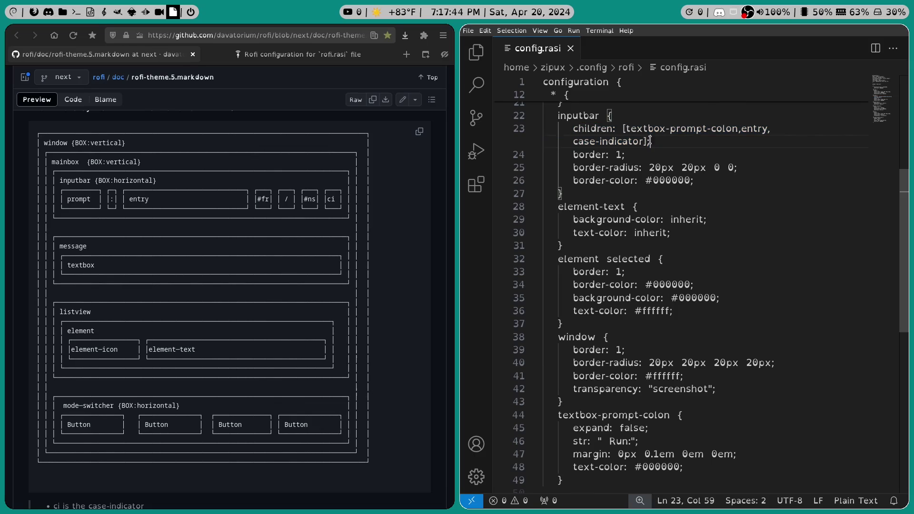
{"action": "left_click_drag", "start_coordinate": [626, 128], "coordinate": [737, 131]}
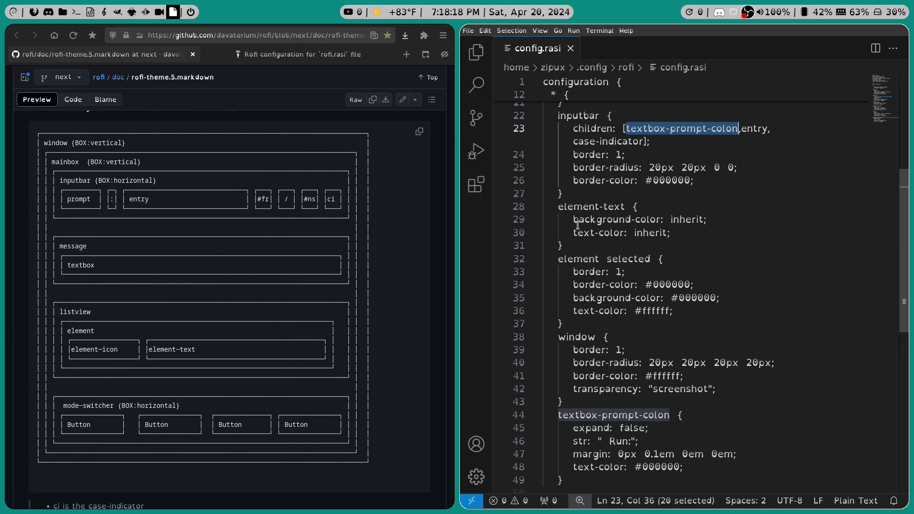
{"action": "left_click_drag", "start_coordinate": [575, 219], "coordinate": [687, 231]}
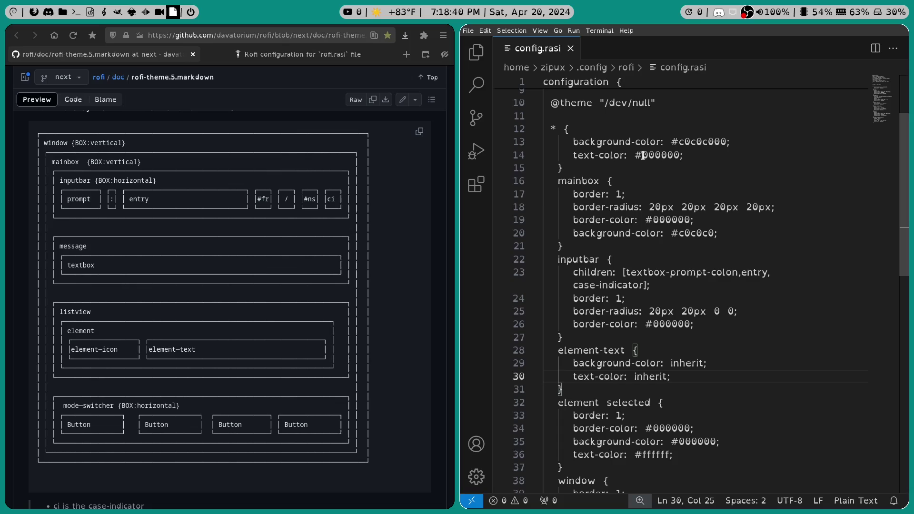
{"action": "scroll", "coordinate": [633, 240], "scroll_direction": "down", "scroll_amount": 4}
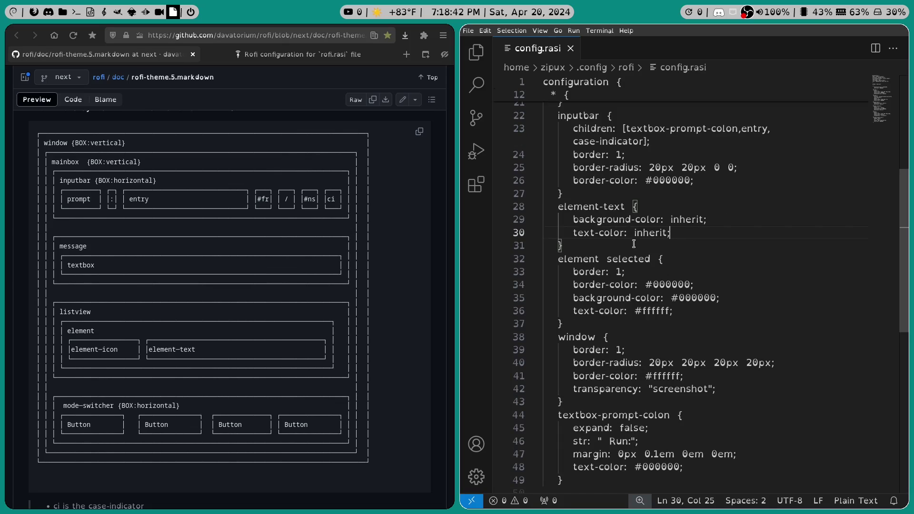
{"action": "left_click_drag", "start_coordinate": [679, 234], "coordinate": [572, 217]}
{"action": "left_click", "coordinate": [668, 233]}
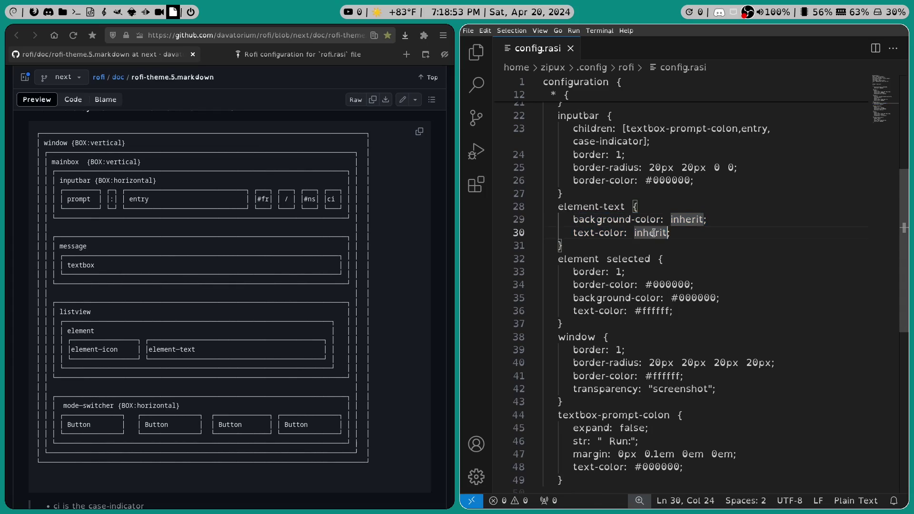
{"action": "left_click_drag", "start_coordinate": [668, 233], "coordinate": [634, 233]}
{"action": "left_click", "coordinate": [683, 234]}
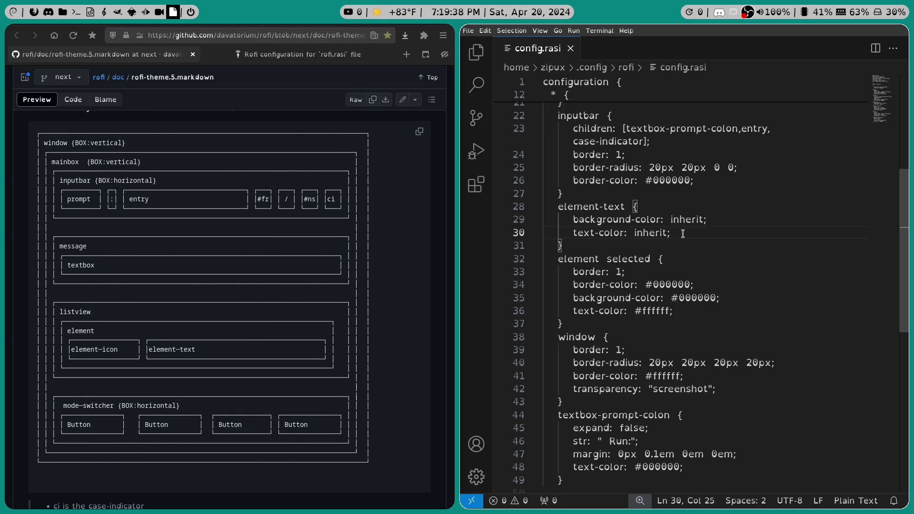
{"action": "scroll", "coordinate": [767, 307], "scroll_direction": "down", "scroll_amount": 2}
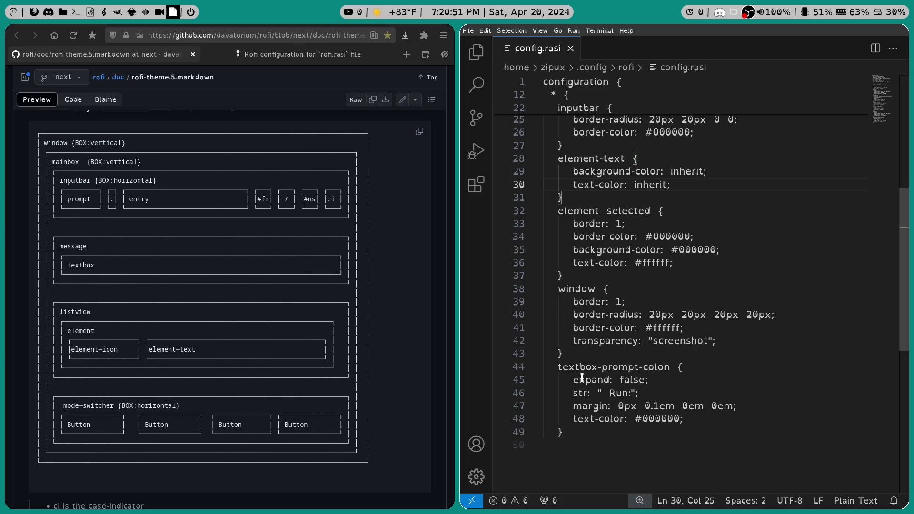
{"action": "scroll", "coordinate": [589, 371], "scroll_direction": "up", "scroll_amount": 2}
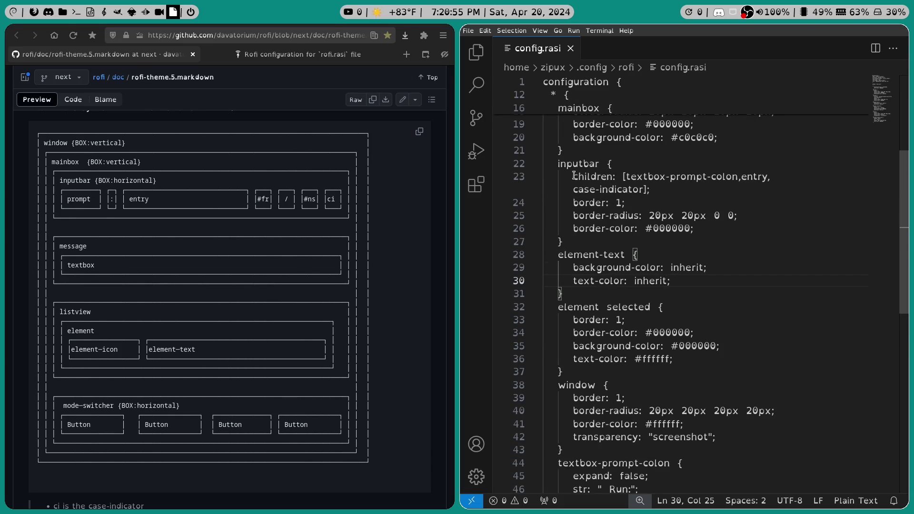
{"action": "left_click_drag", "start_coordinate": [574, 176], "coordinate": [667, 191]}
{"action": "left_click", "coordinate": [655, 199]}
{"action": "scroll", "coordinate": [620, 370], "scroll_direction": "down", "scroll_amount": 3}
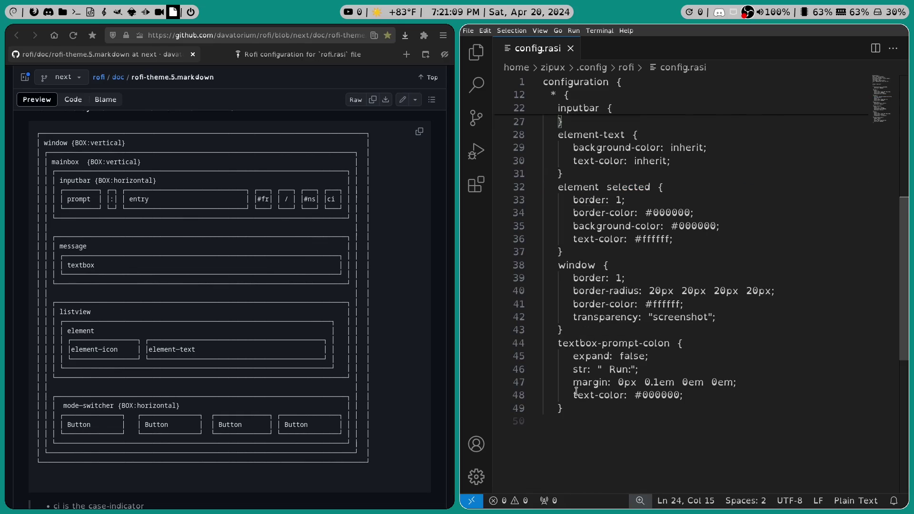
Step: Show the Run: launcher over config.rasi with super+d, reopening it once
{"action": "key", "text": "super+d"}
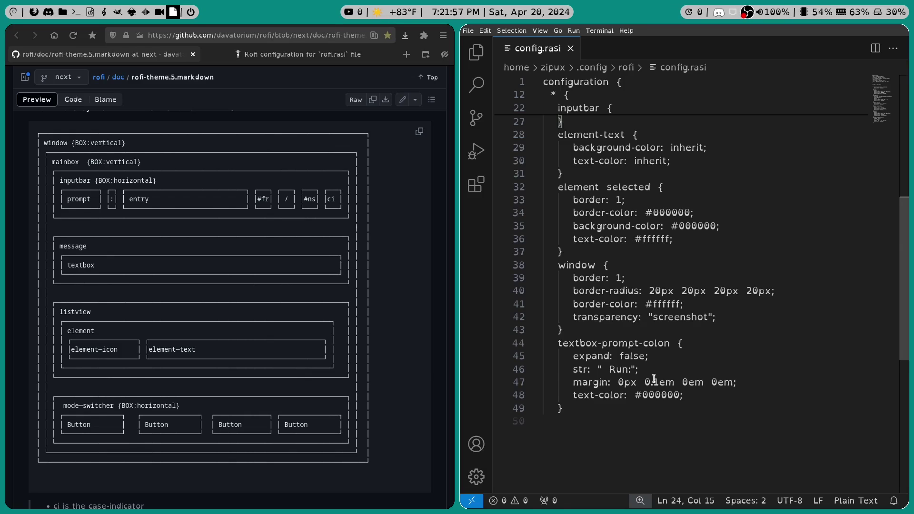
{"action": "key", "text": "super+d"}
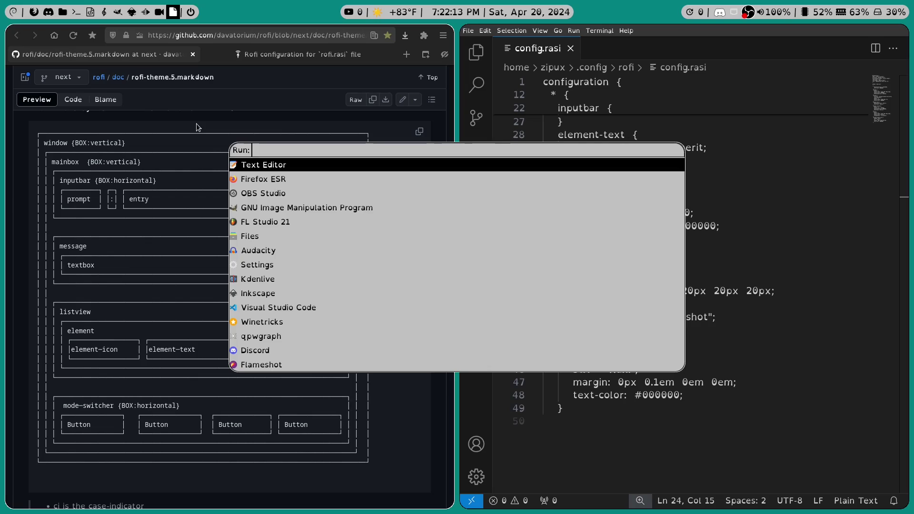